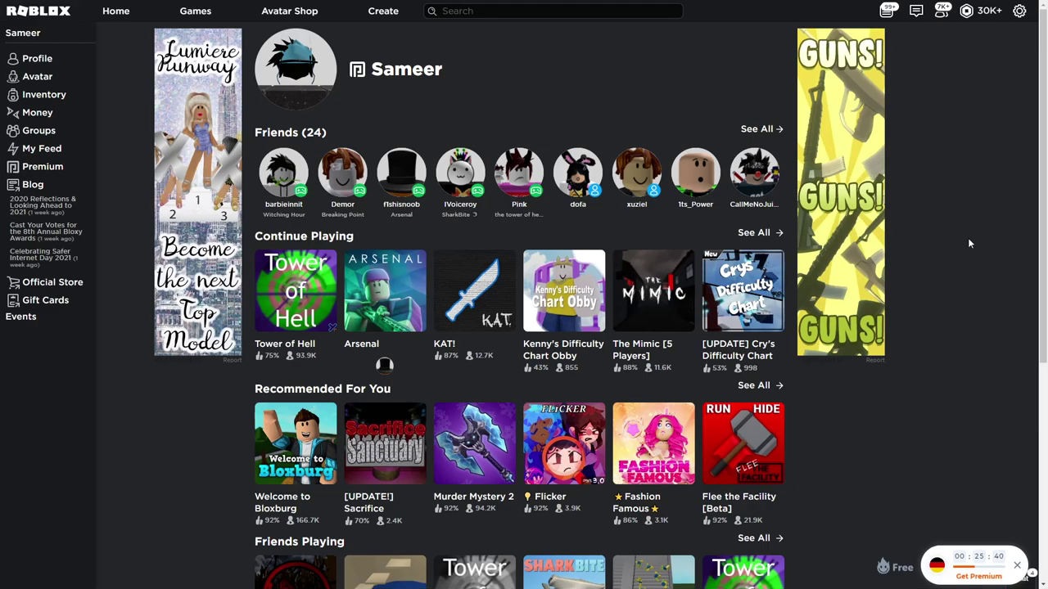
- Open the #Team Panther group page from the groups list to view it, and return to the home page
scroll(974, 390, "down", 2)
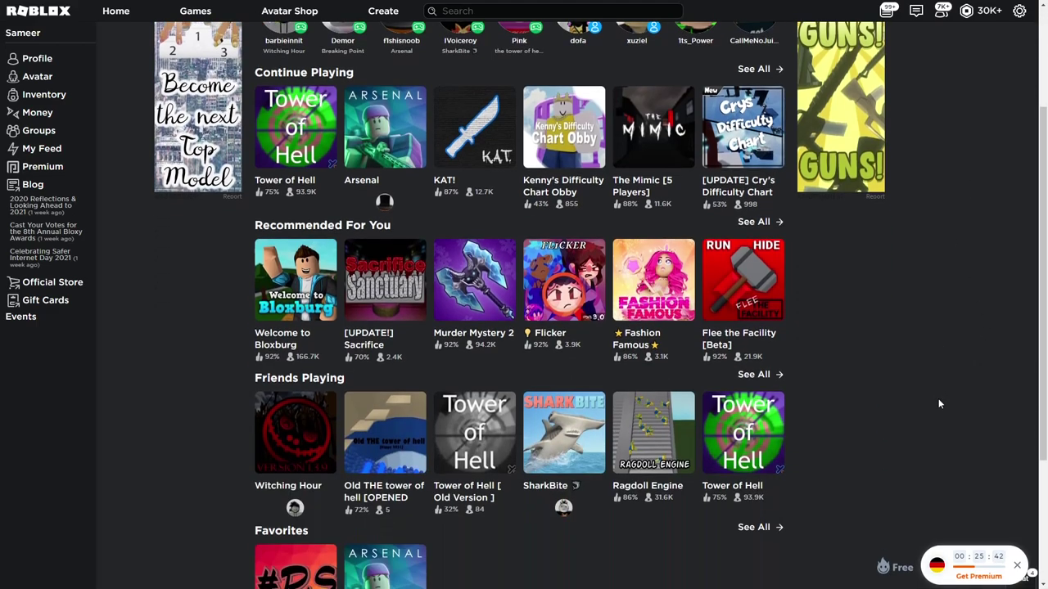
scroll(950, 385, "up", 2)
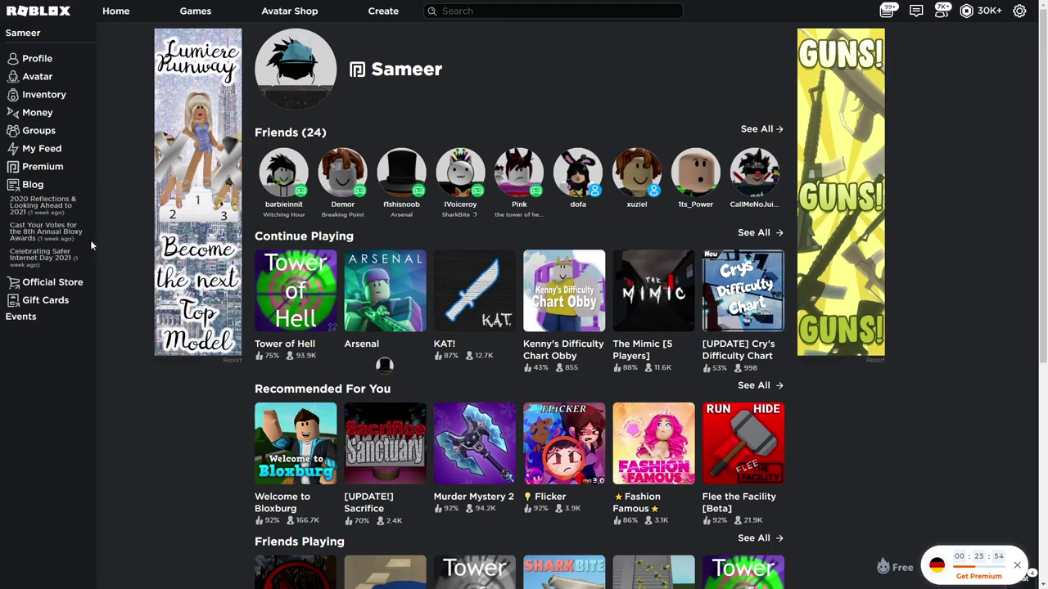
left_click(16, 132)
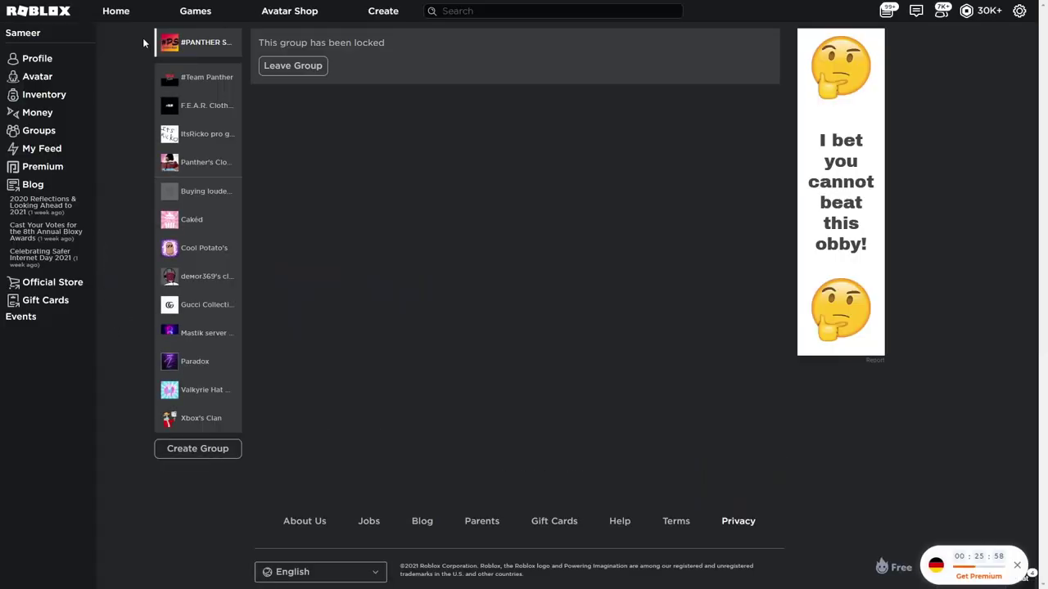
left_click(193, 80)
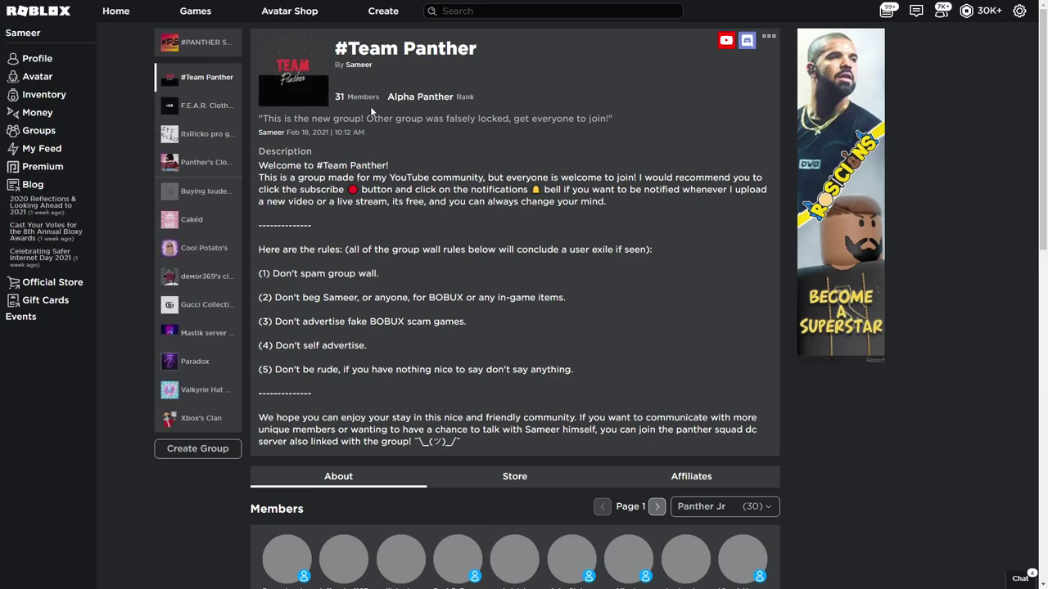
left_click_drag(476, 50, 348, 49)
left_click(538, 115)
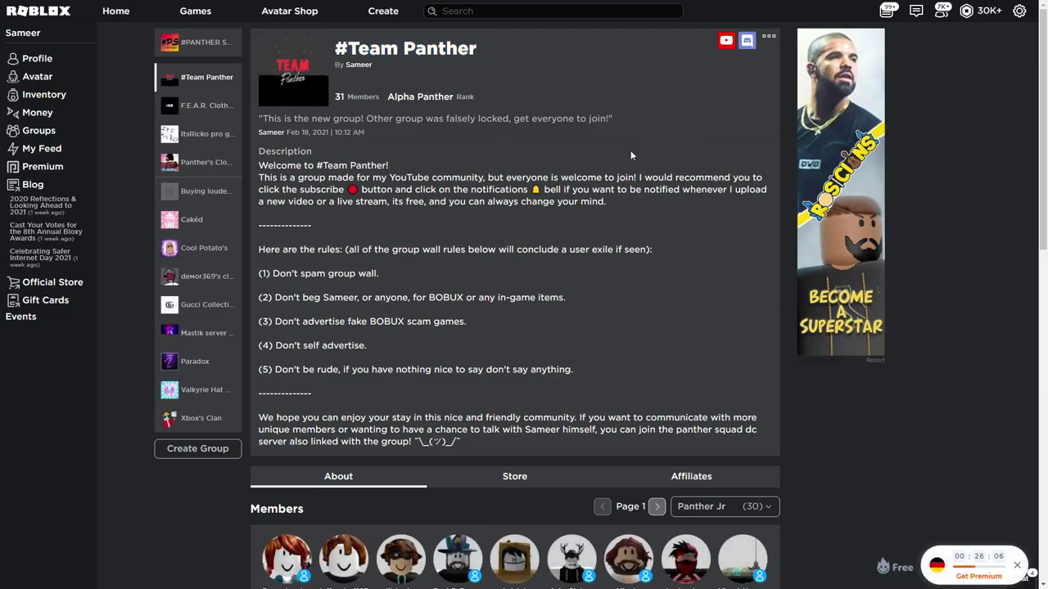
left_click(55, 12)
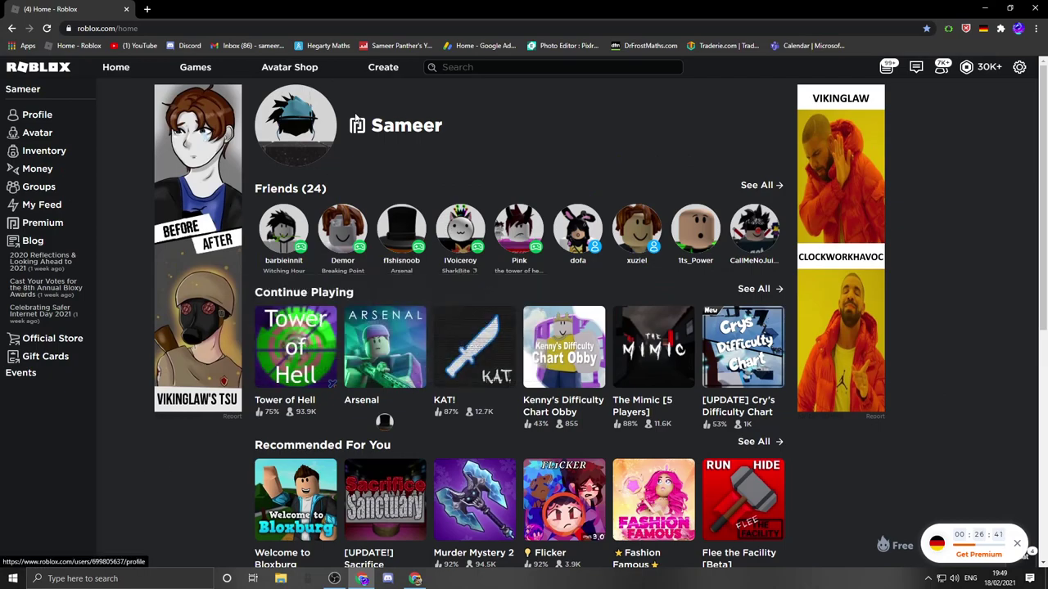
- Open the account's own profile to view its display name and username, and turn off the Hola VPN
left_click(400, 135)
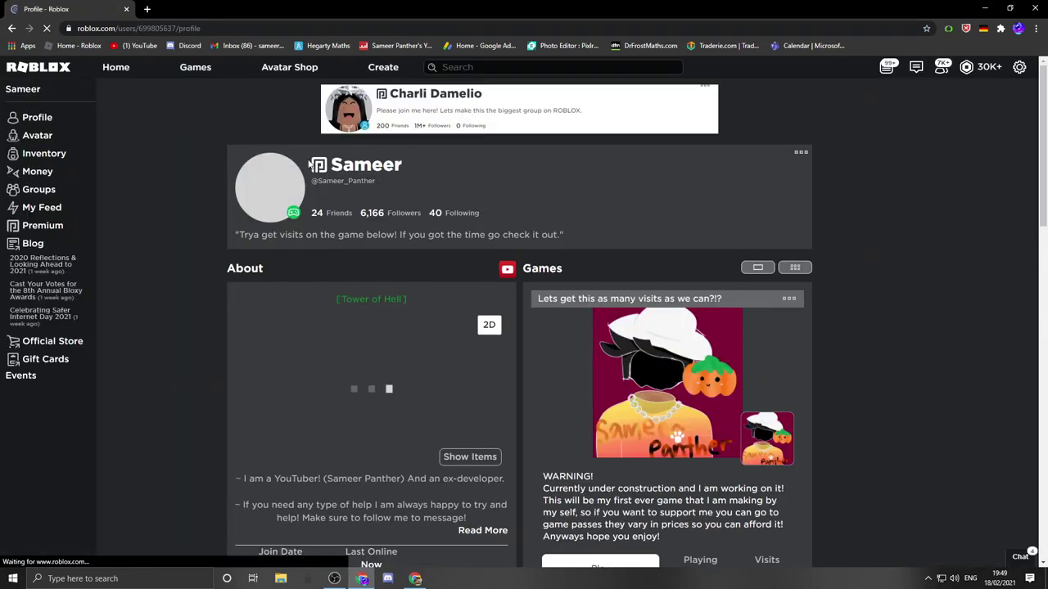
left_click_drag(310, 164, 454, 186)
left_click(473, 182)
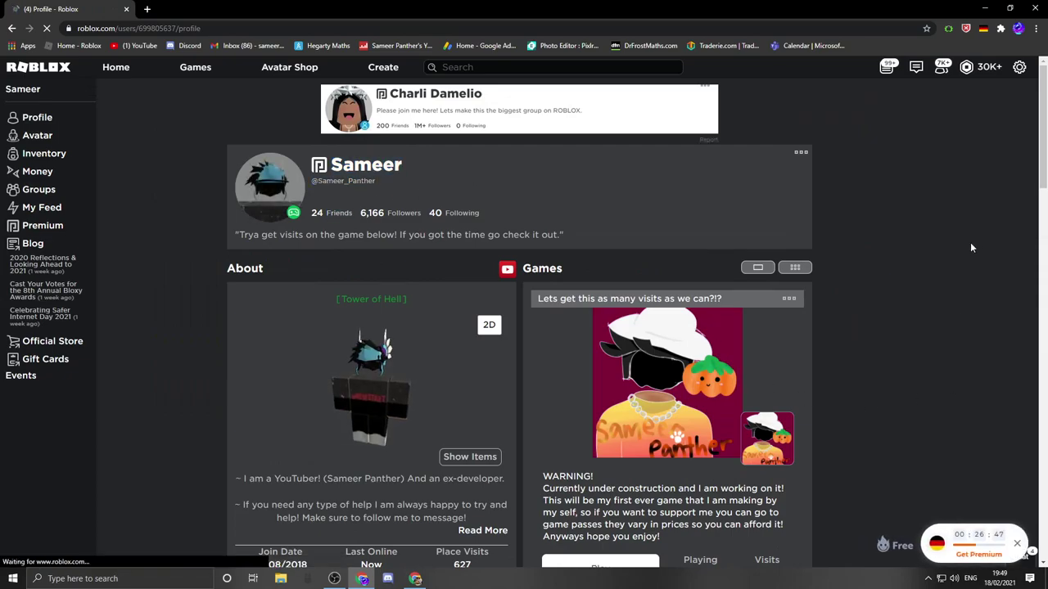
left_click(983, 29)
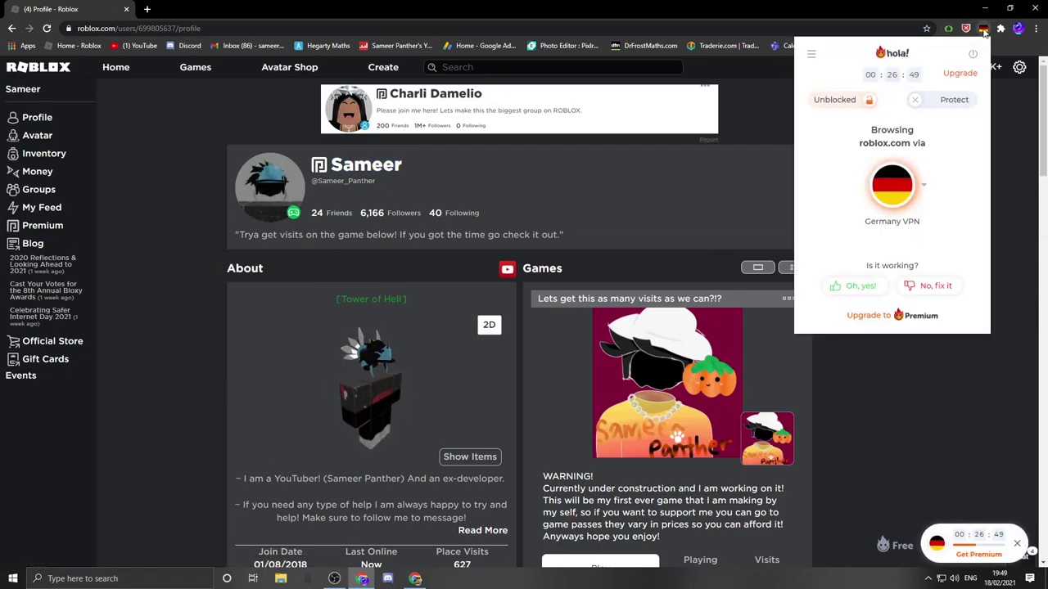
left_click(973, 55)
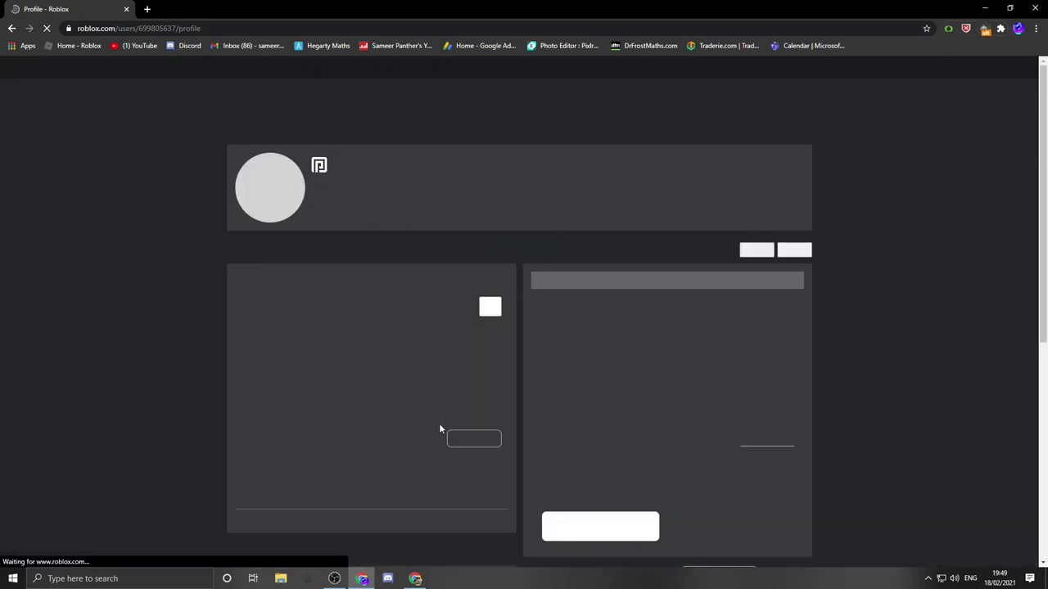
- Switch to the second browser window and open that account's profile to view its current name
key("alt+Tab")
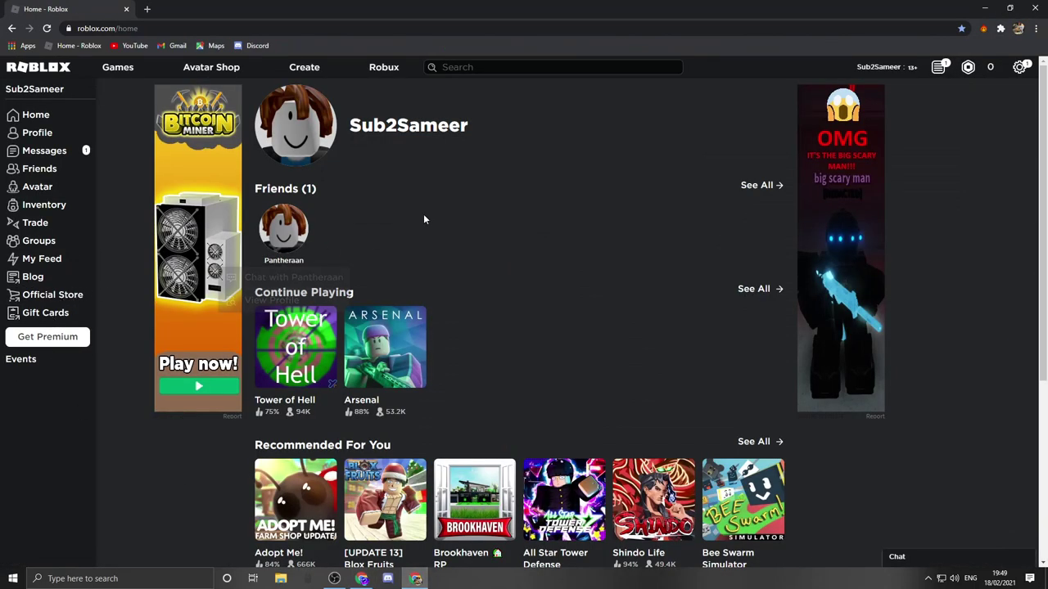
left_click(301, 131)
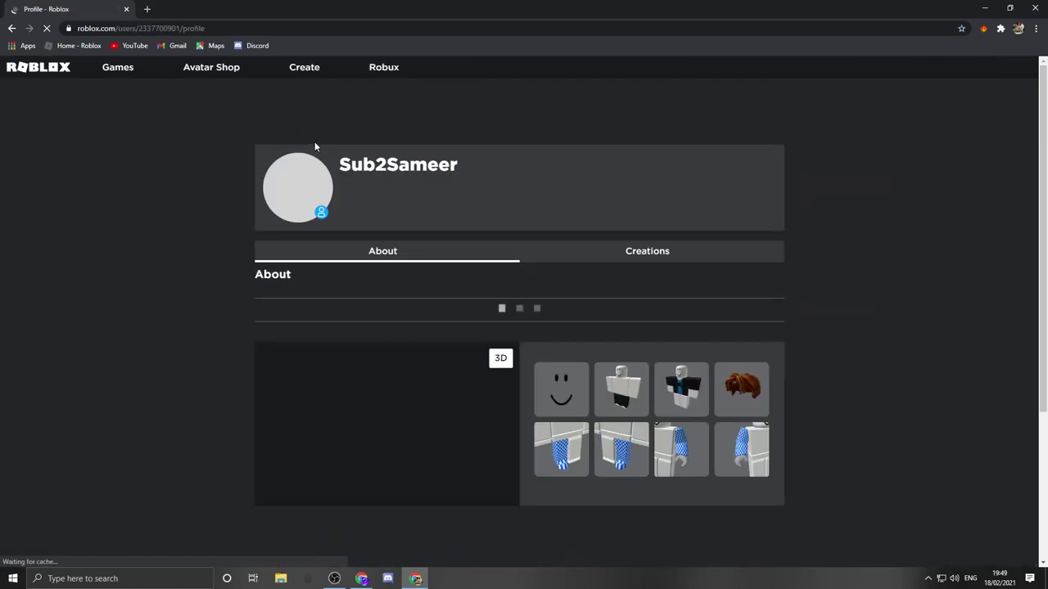
left_click_drag(337, 164, 524, 176)
left_click(525, 176)
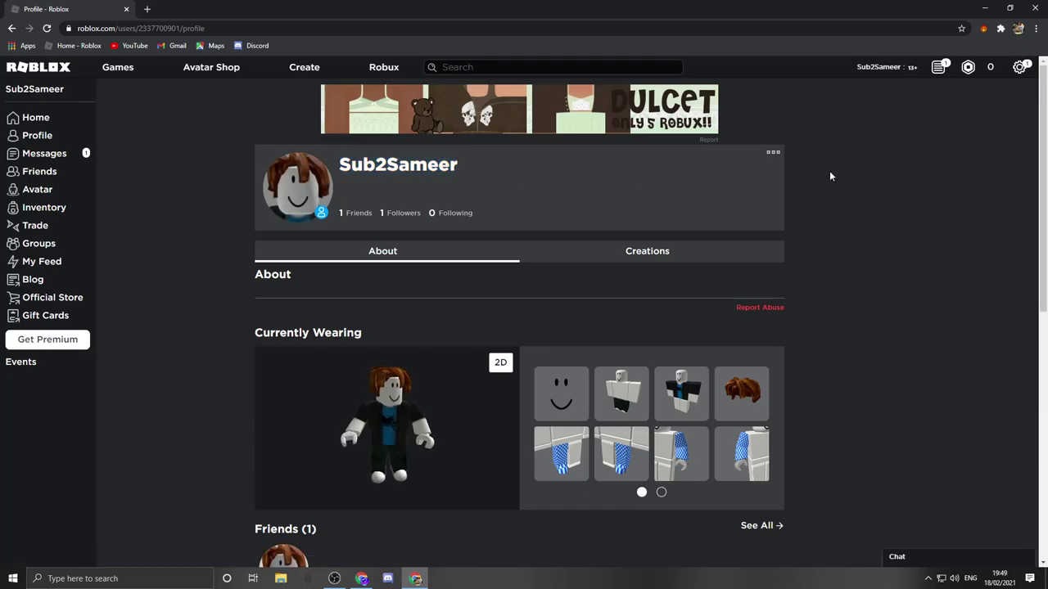
- Set the Hola VPN's virtual location for roblox.com to Germany
left_click(983, 28)
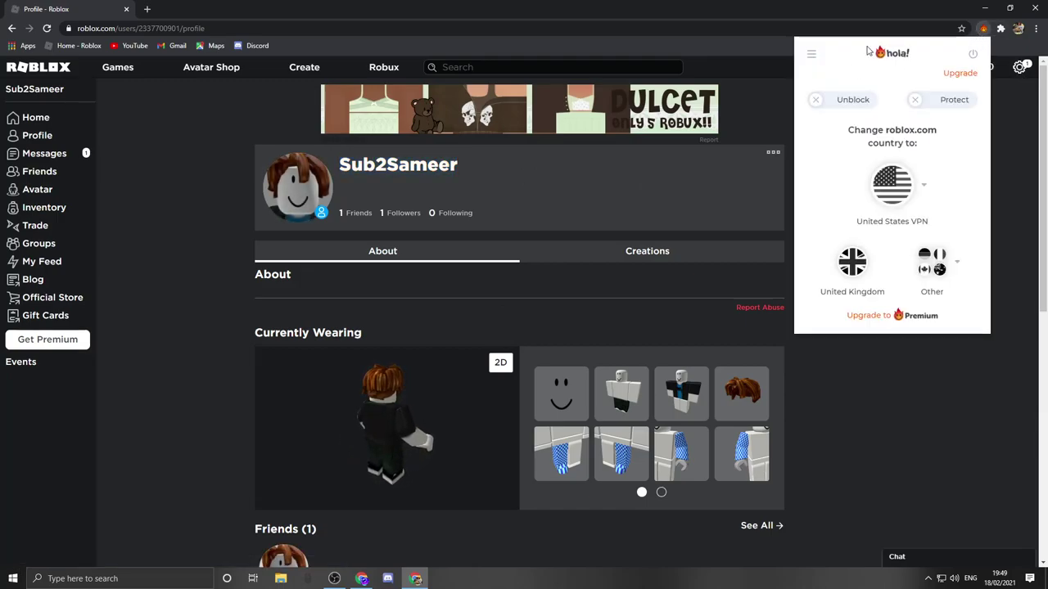
left_click(923, 189)
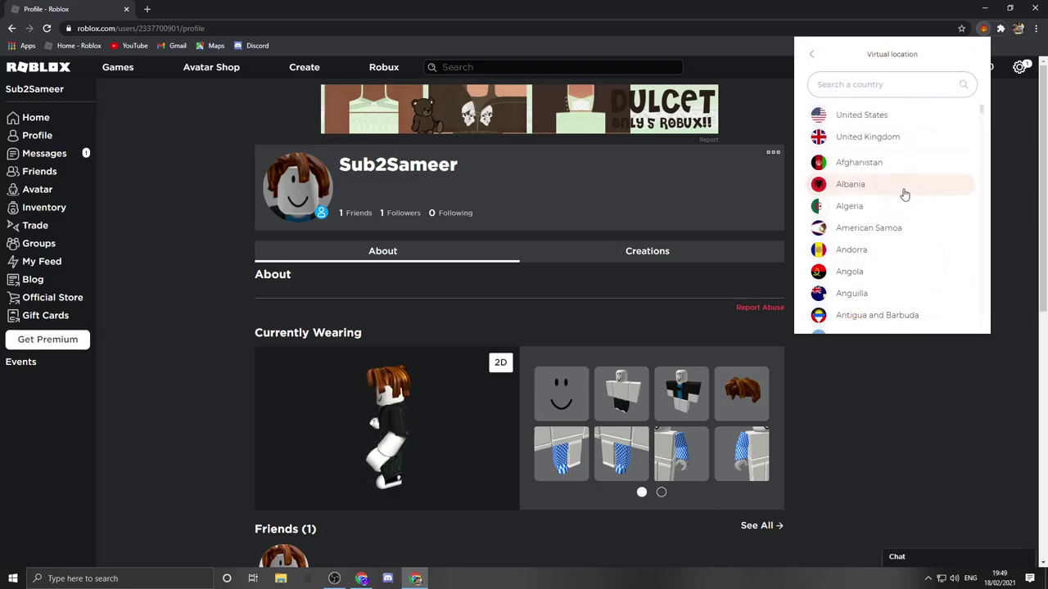
left_click(883, 92)
type("ger")
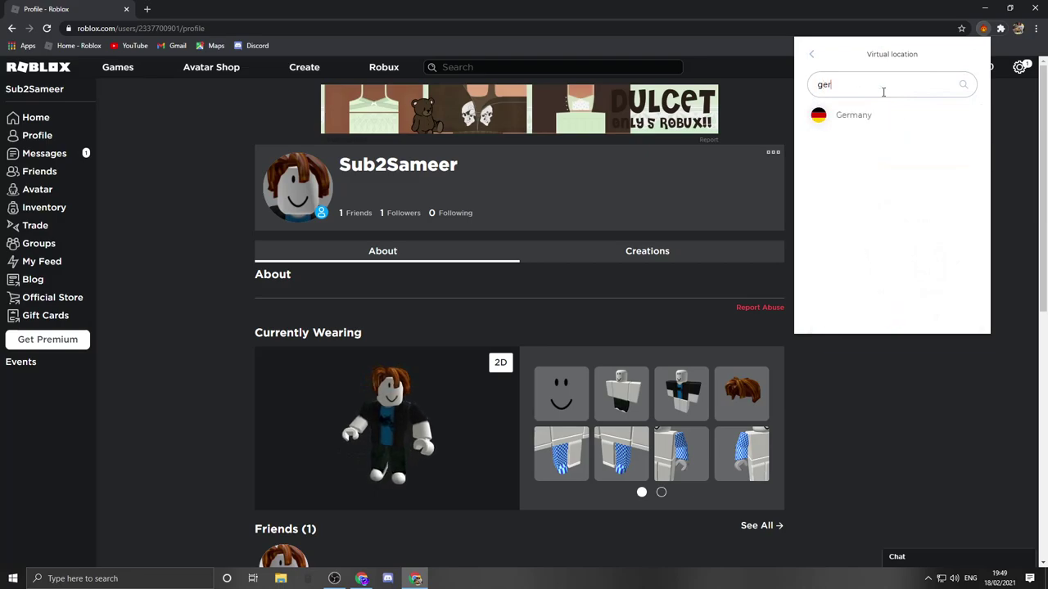
left_click(858, 116)
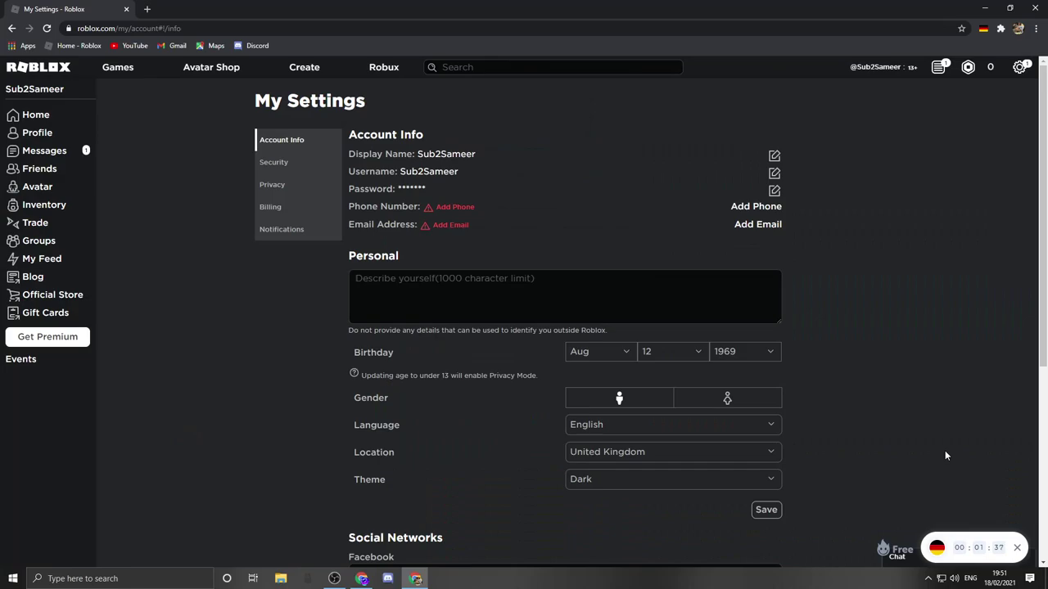
- Turn off the Hola VPN on the account settings page and look at the site's settings menu
left_click(983, 29)
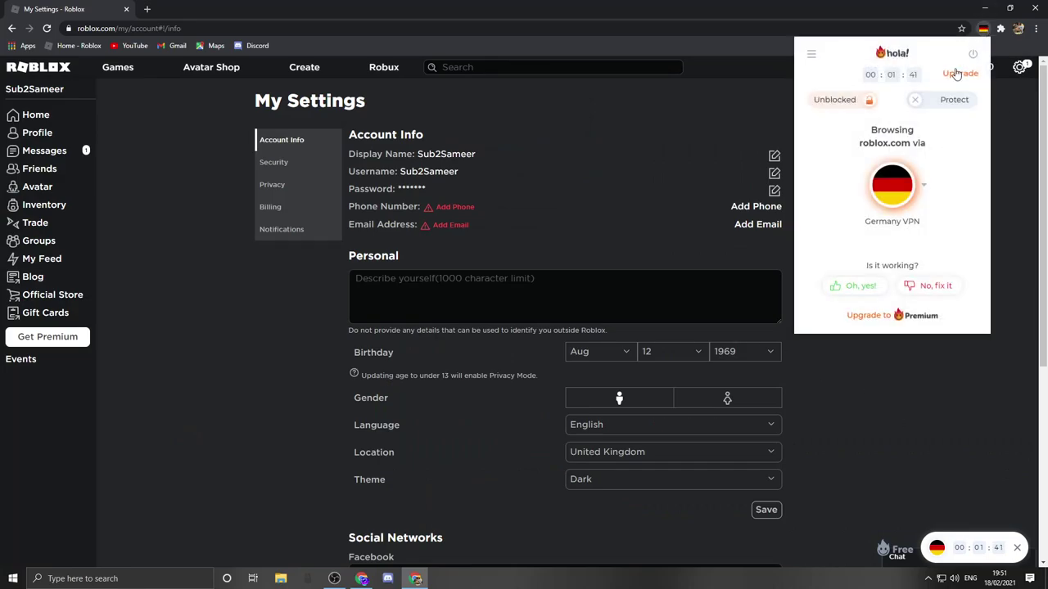
left_click(972, 56)
left_click(999, 157)
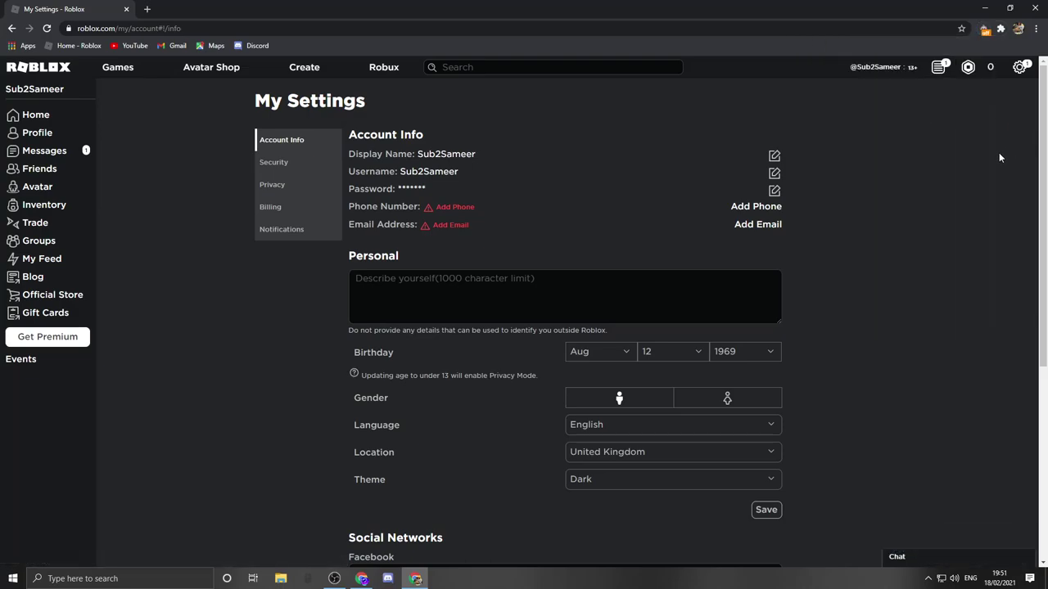
left_click(1019, 67)
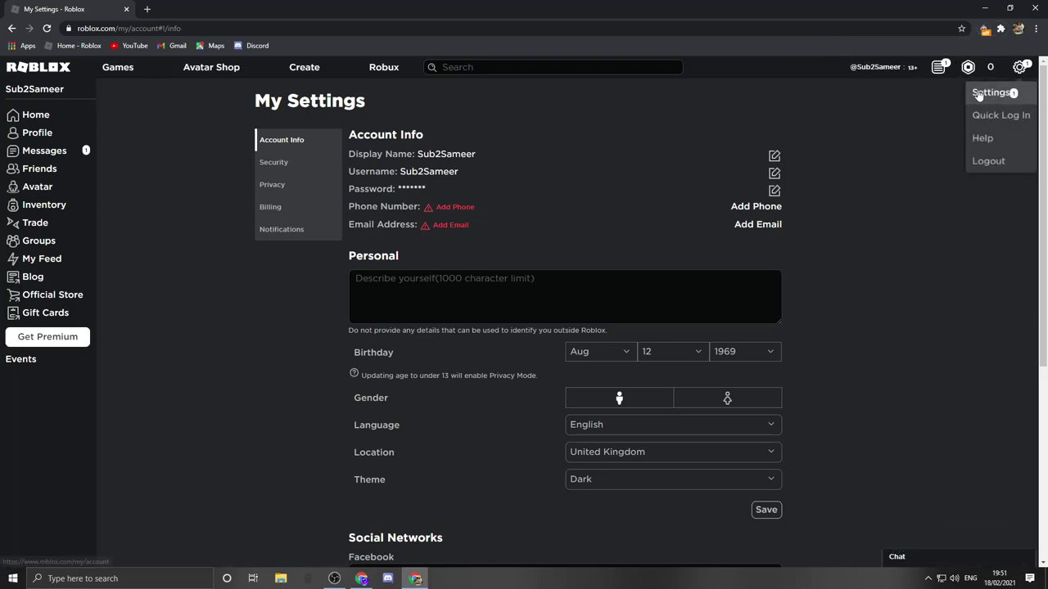
left_click(629, 233)
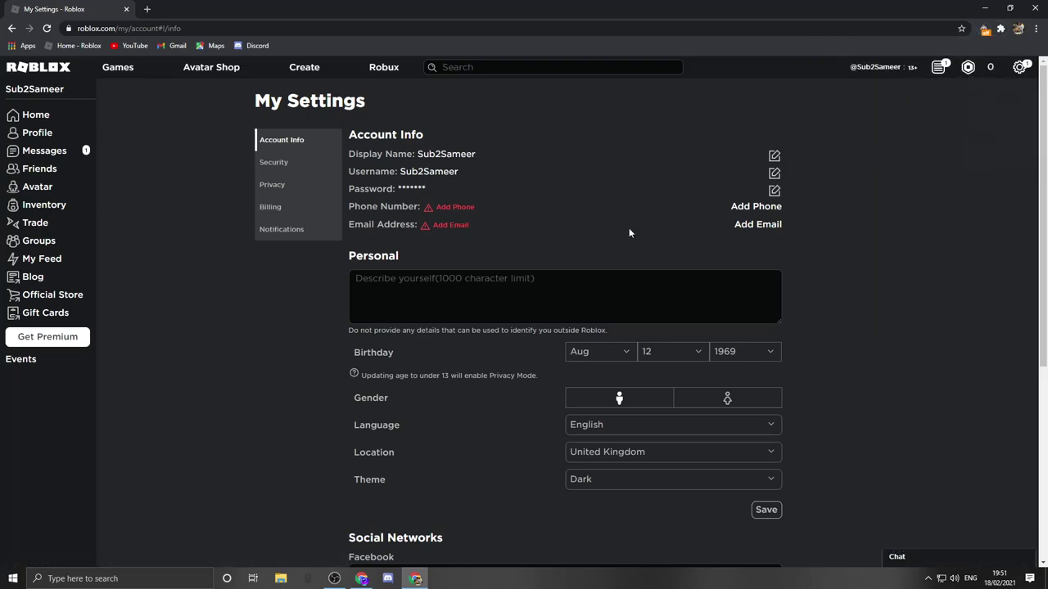
- Turn the Hola VPN back on with the Germany location
left_click(986, 31)
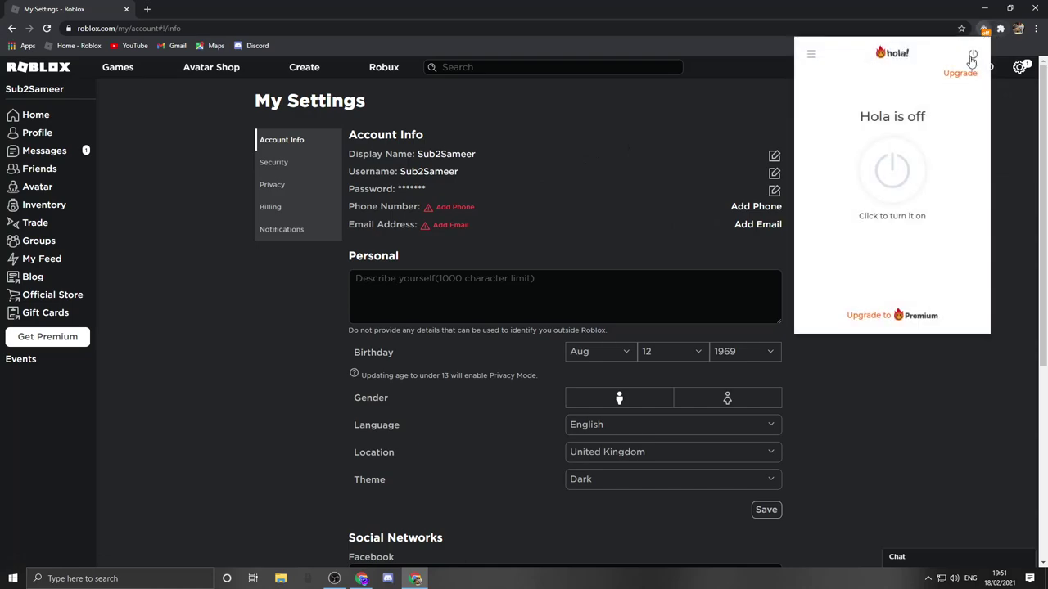
left_click(891, 190)
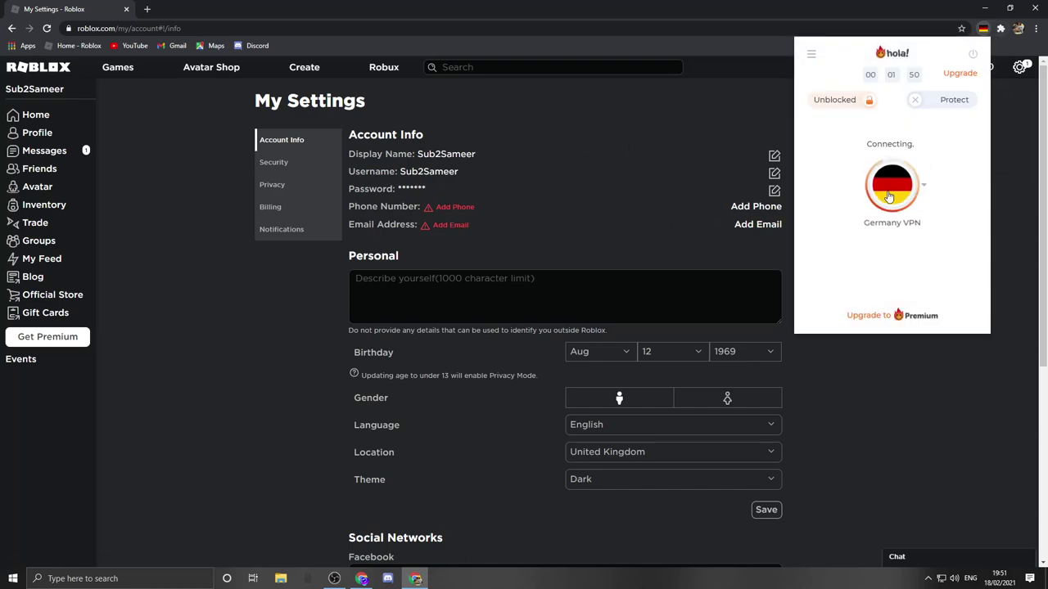
left_click(615, 157)
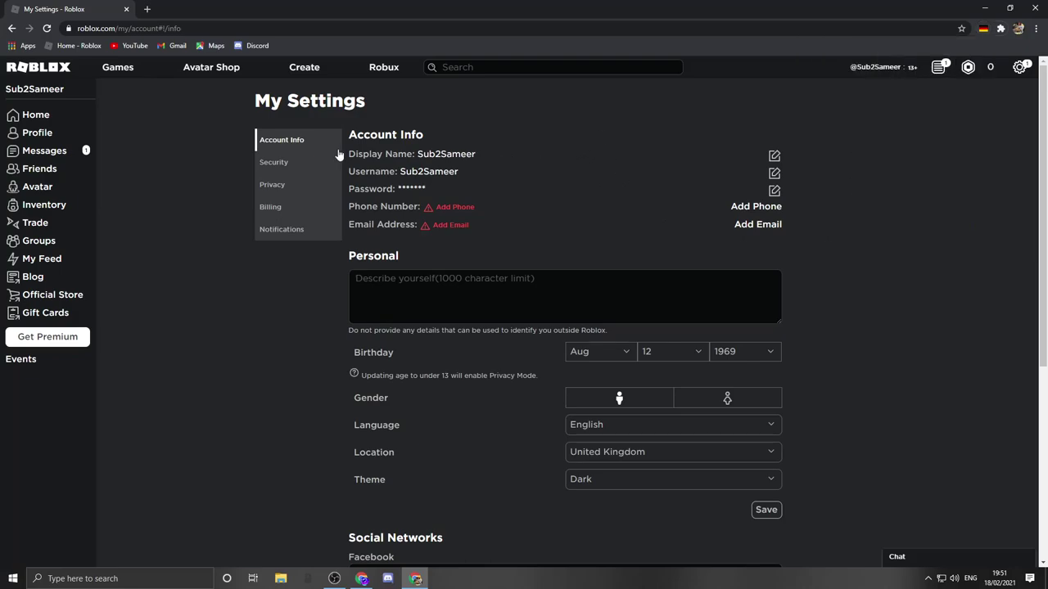
- Change the account's display name to "SubtoSameer" and save it
left_click_drag(335, 155, 378, 154)
left_click(546, 147)
left_click(774, 156)
type("-")
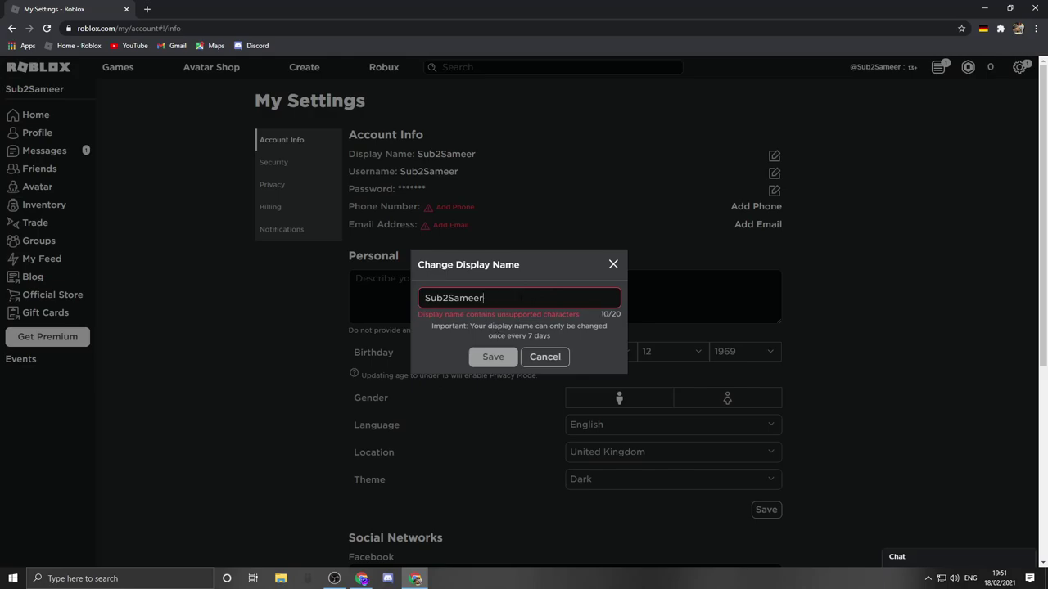
key("BackSpace")
key("BackSpace")
key("BackSpace")
key("BackSpace")
key("BackSpace")
key("BackSpace")
key("BackSpace")
key("BackSpace")
key("BackSpace")
key("BackSpace")
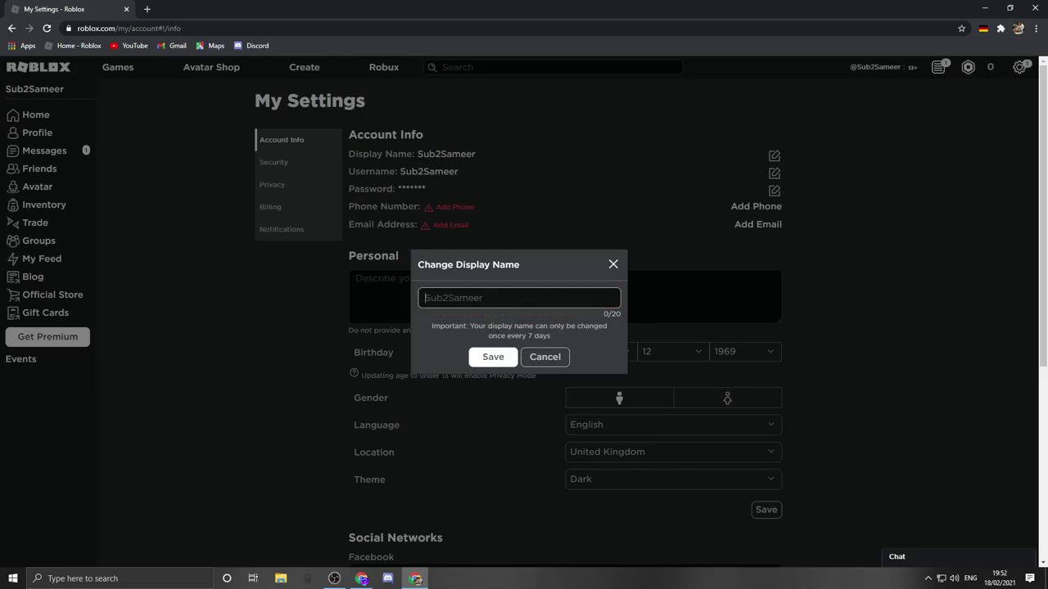
type("SubtoSameer")
left_click_drag(431, 326, 484, 332)
left_click(515, 327)
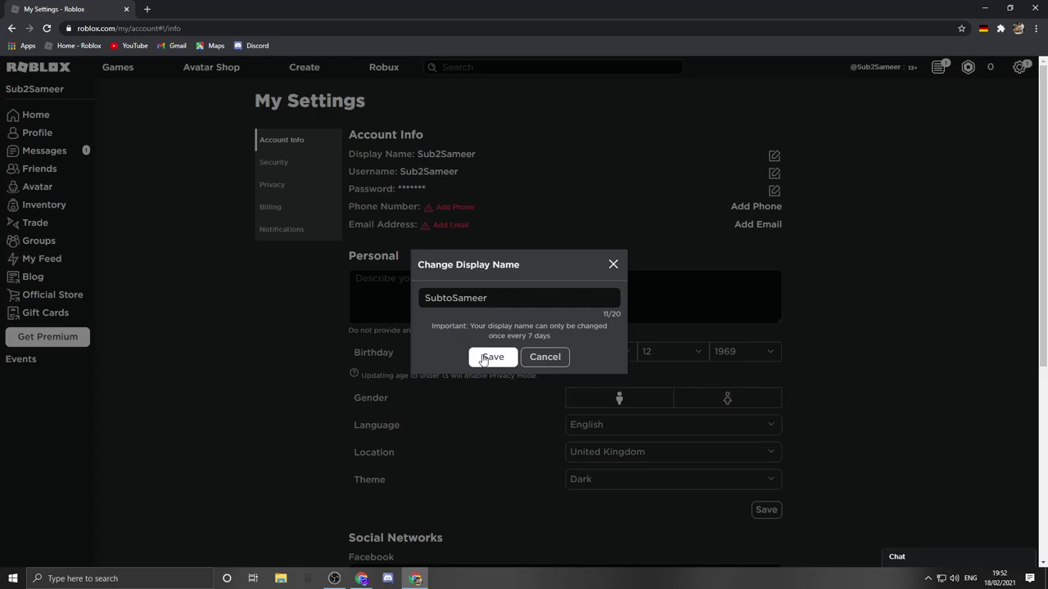
left_click(483, 358)
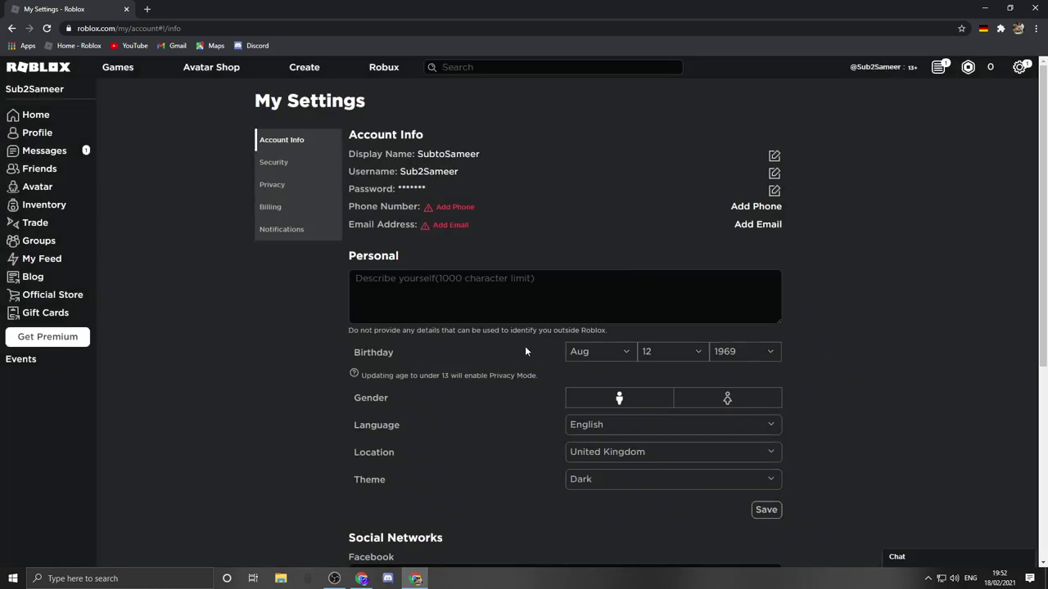
- Open the account's profile to check the new display name shown above the username
left_click(39, 139)
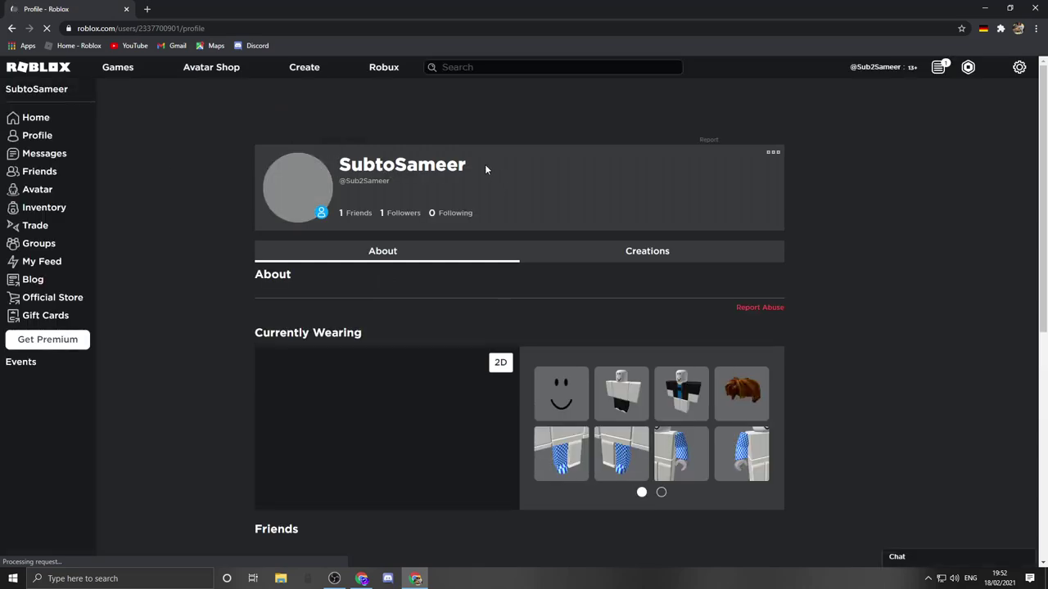
left_click_drag(485, 164, 500, 185)
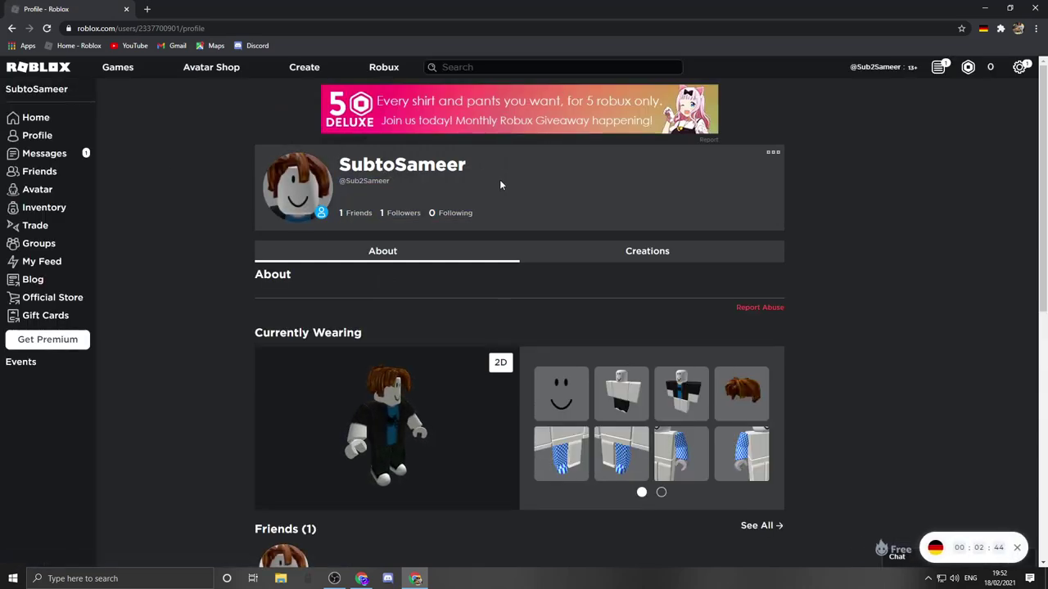